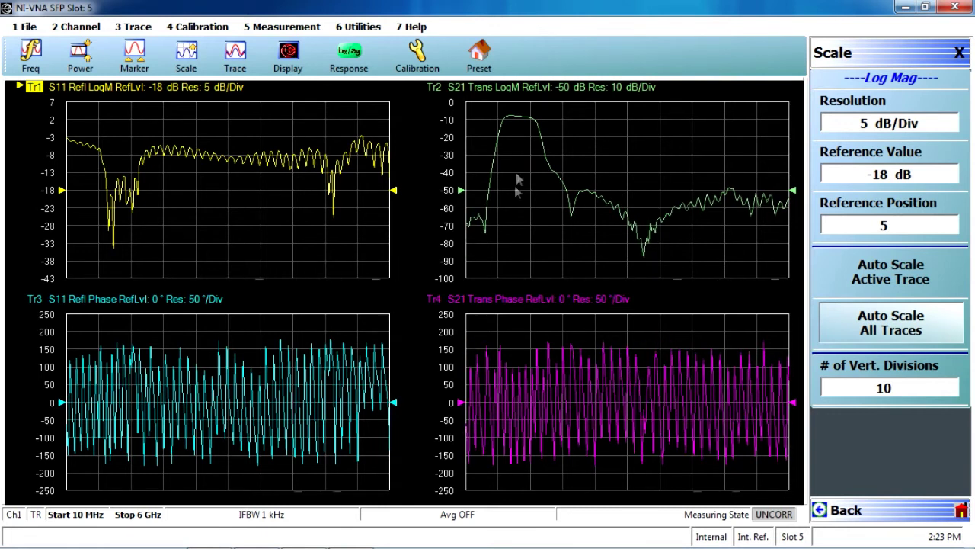
# Step: Check the 10 MHz–6 GHz sweep range, then show the averaging settings (averaging off, IFBW 1 kHz)
pyautogui.click(31, 58)
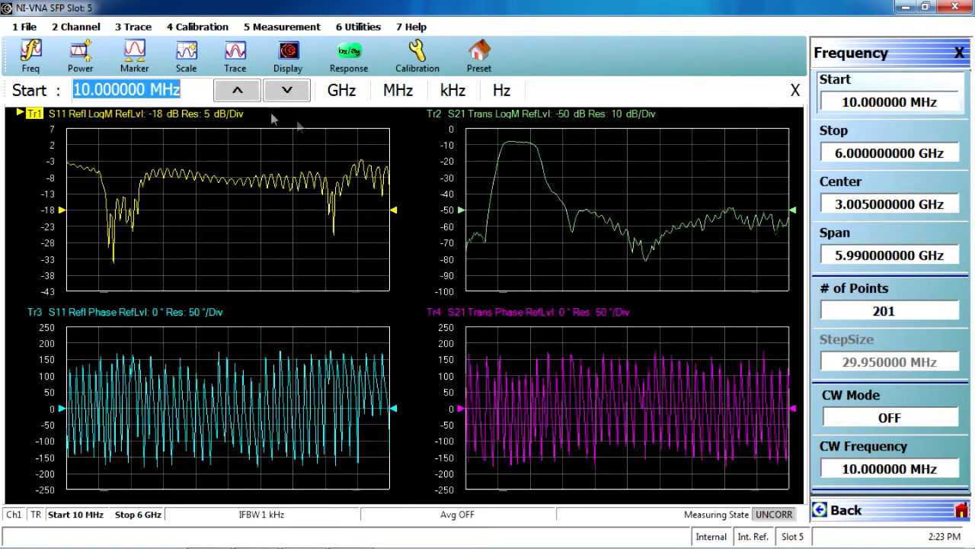
pyautogui.click(90, 28)
pyautogui.click(117, 89)
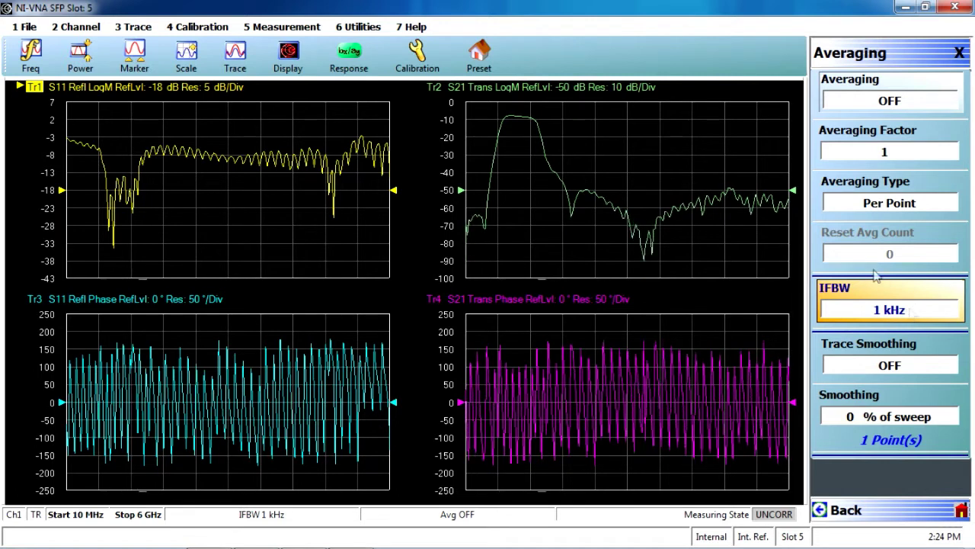
# Step: Recall the saved calibration setup Cal_2010_12_21.chx
pyautogui.click(418, 55)
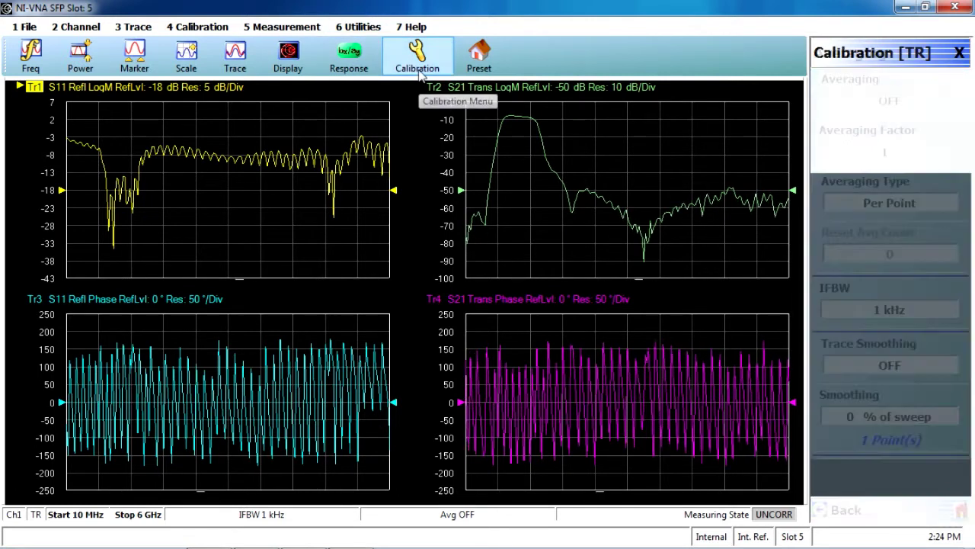
pyautogui.click(37, 27)
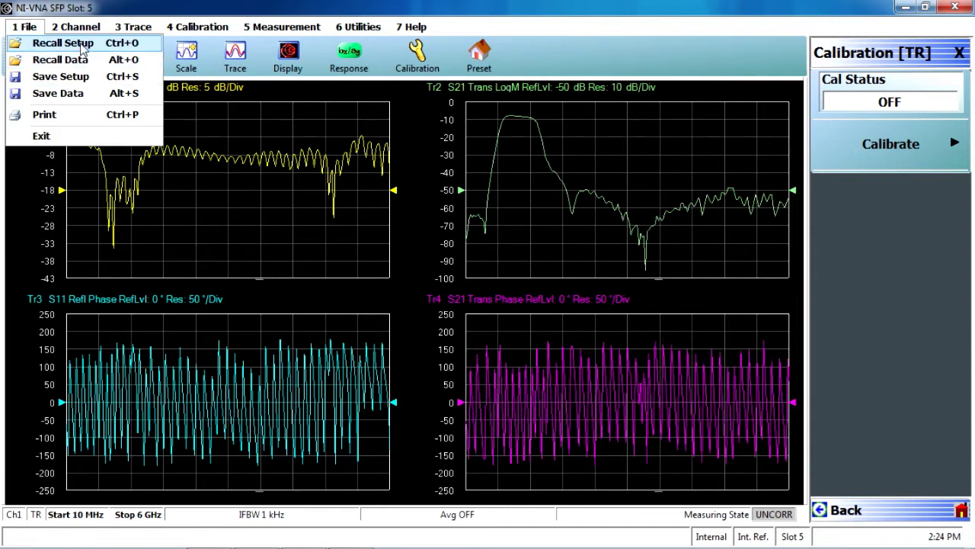
pyautogui.click(472, 283)
pyautogui.click(201, 201)
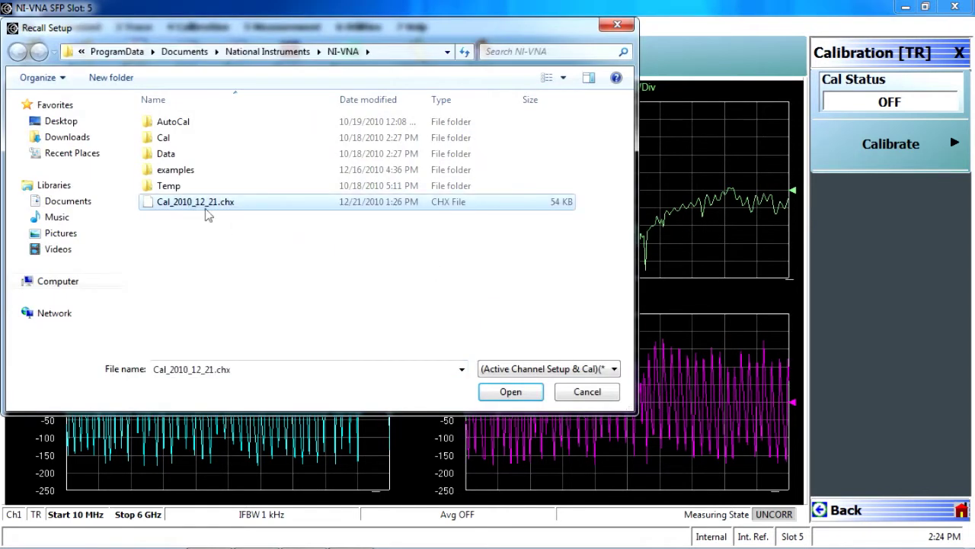
pyautogui.click(512, 392)
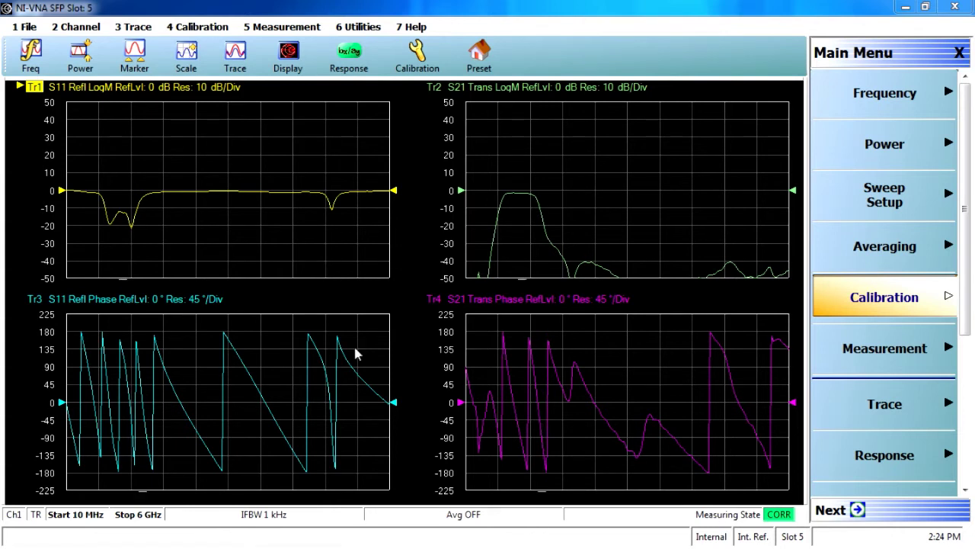
# Step: Auto-scale all traces and format trace 3 (S11) as a Smith impedance chart
pyautogui.click(186, 55)
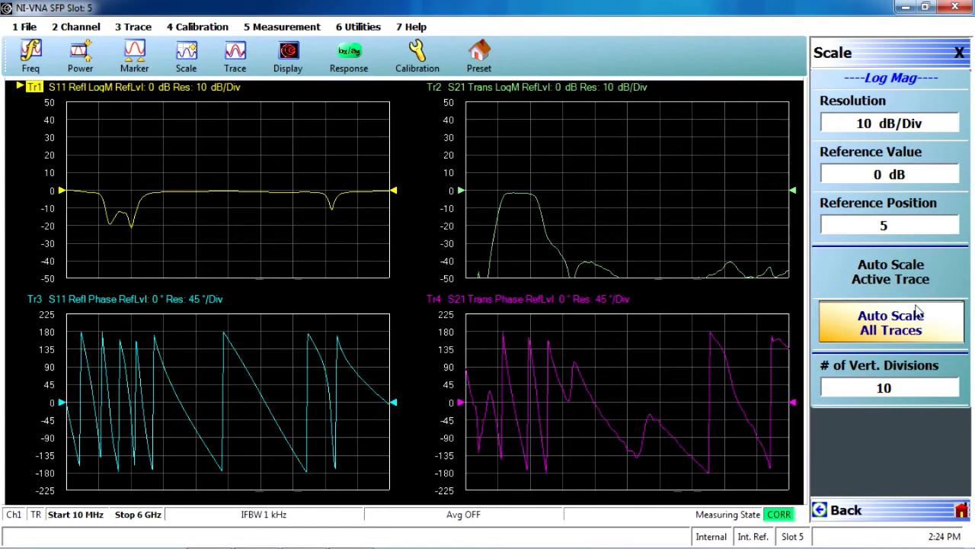
pyautogui.click(903, 326)
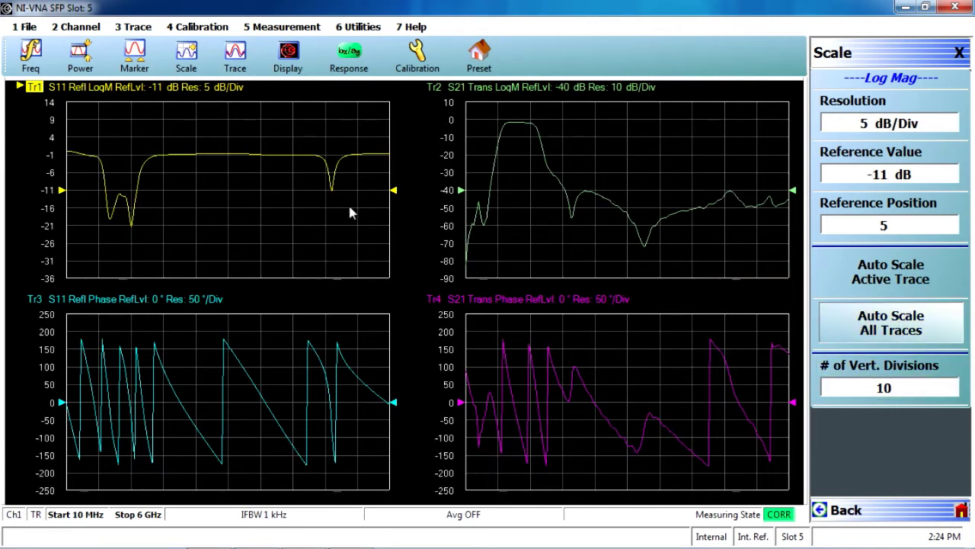
pyautogui.click(59, 299)
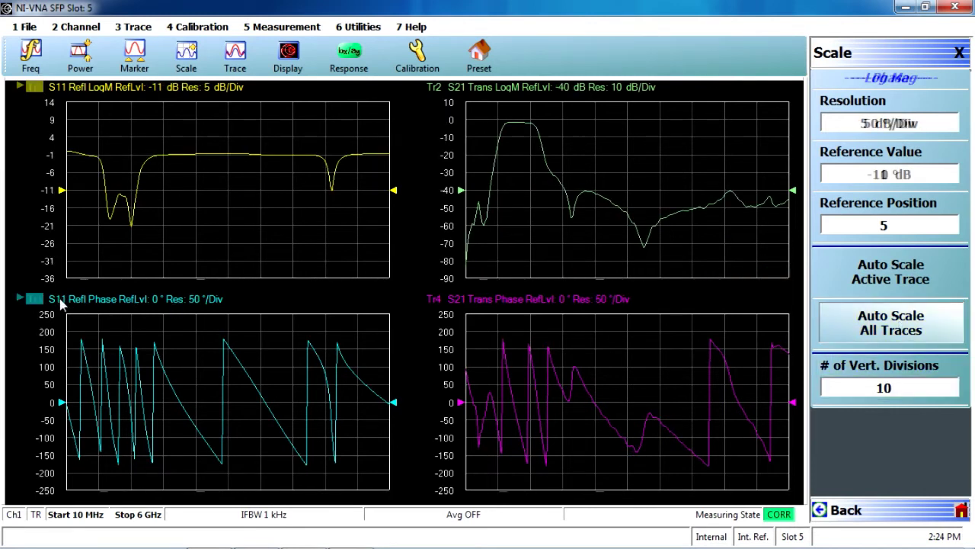
pyautogui.click(297, 67)
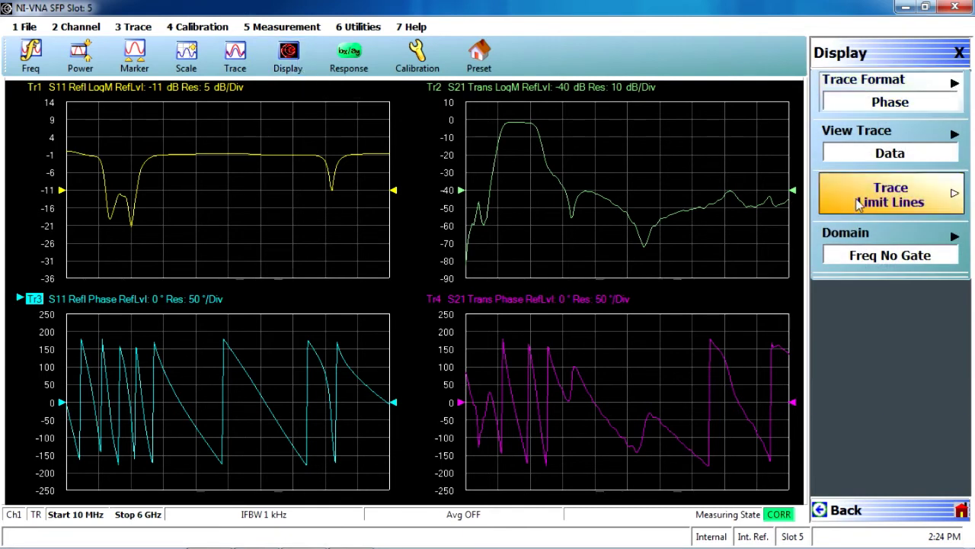
pyautogui.click(919, 81)
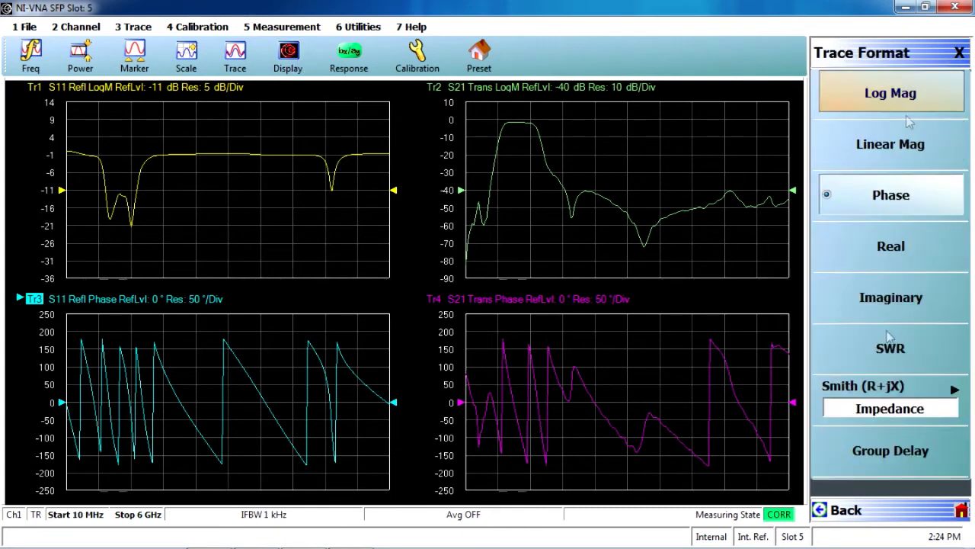
pyautogui.click(903, 409)
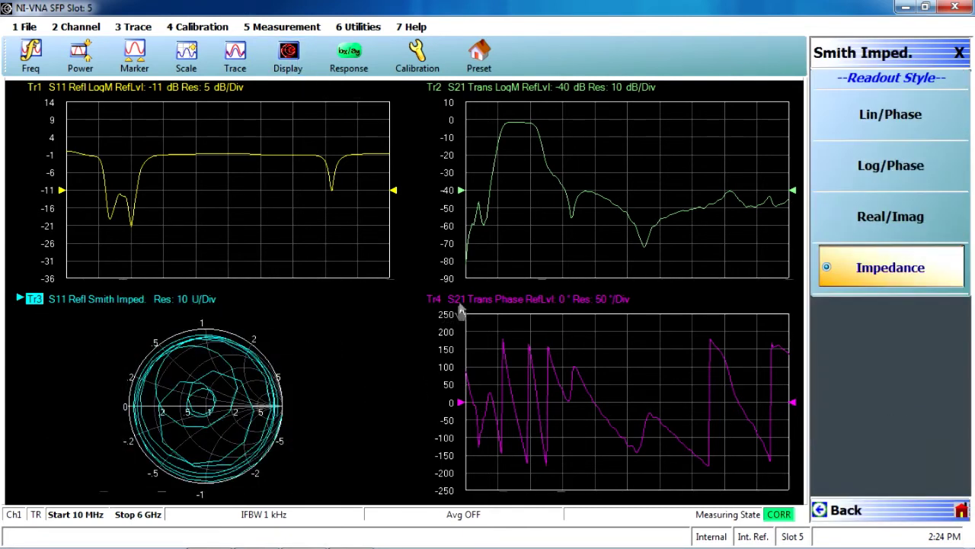
# Step: Format trace 4 (S21) as group delay
pyautogui.click(288, 55)
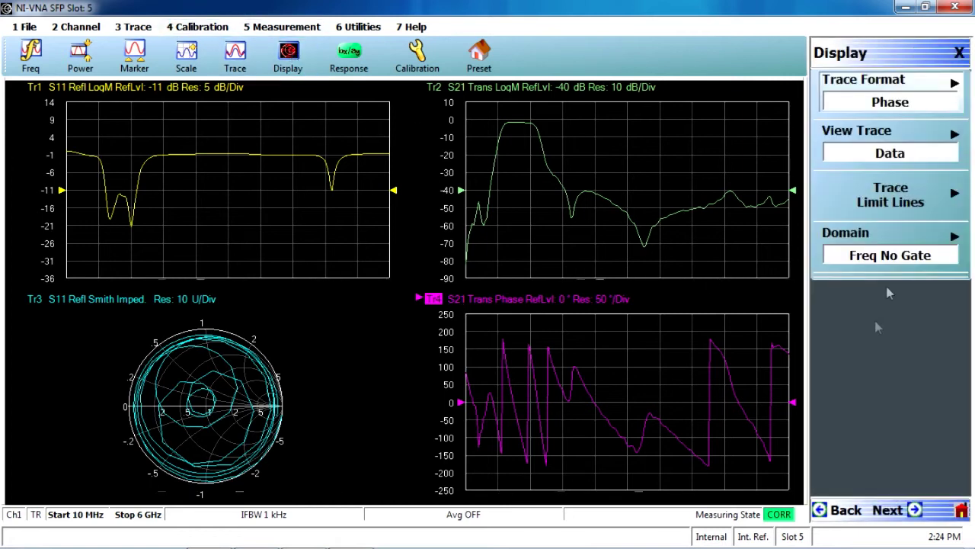
pyautogui.click(895, 107)
pyautogui.click(875, 455)
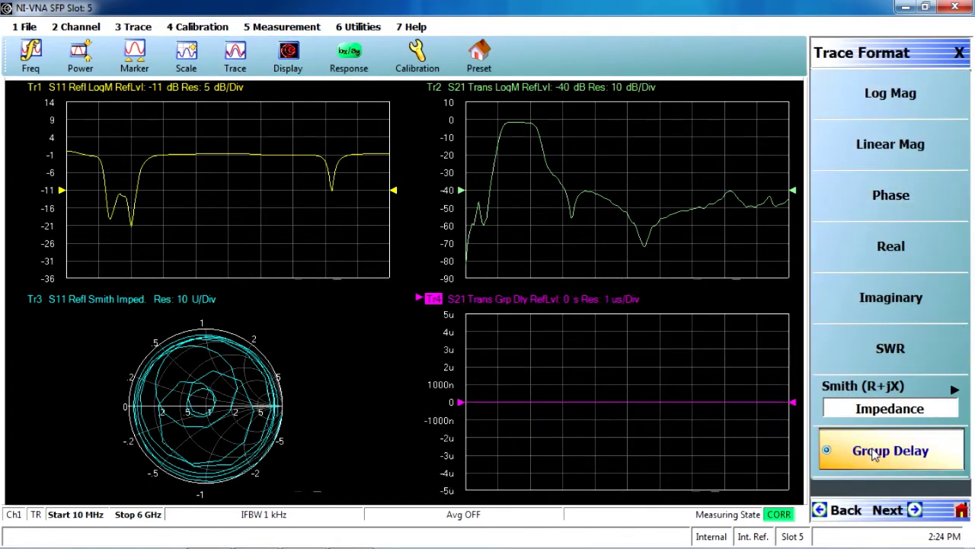
# Step: Turn on marker 1, couple it across all traces, and place it near 1.058 GHz on S21
pyautogui.click(134, 55)
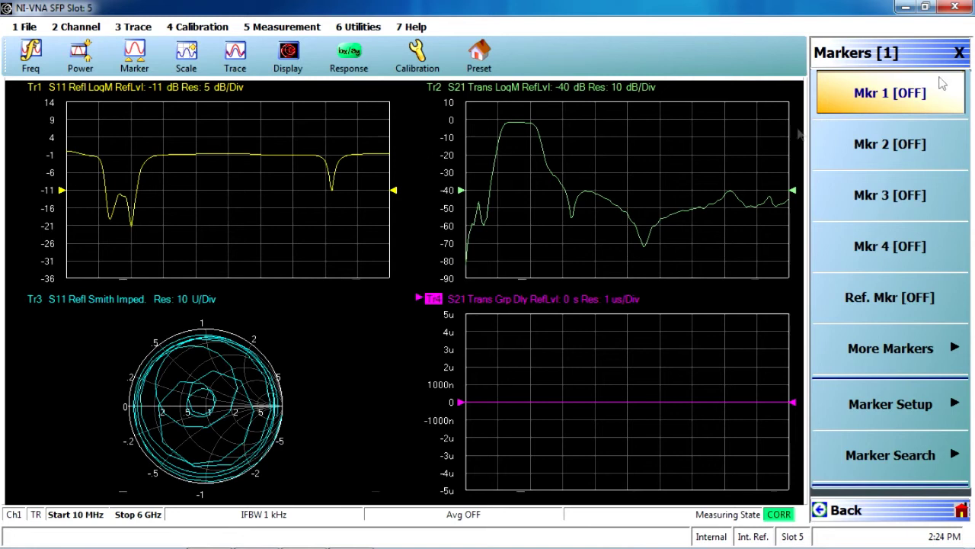
pyautogui.click(922, 94)
pyautogui.click(893, 401)
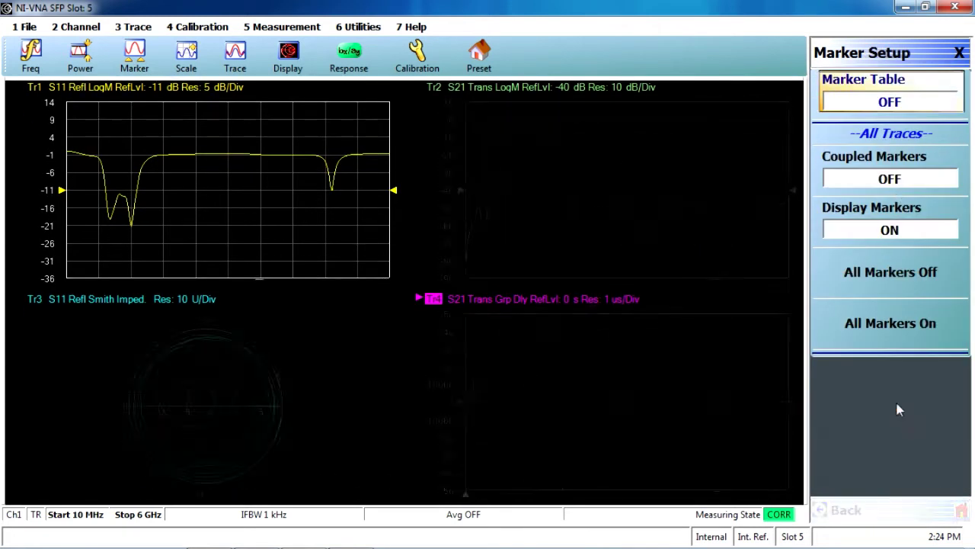
pyautogui.click(893, 163)
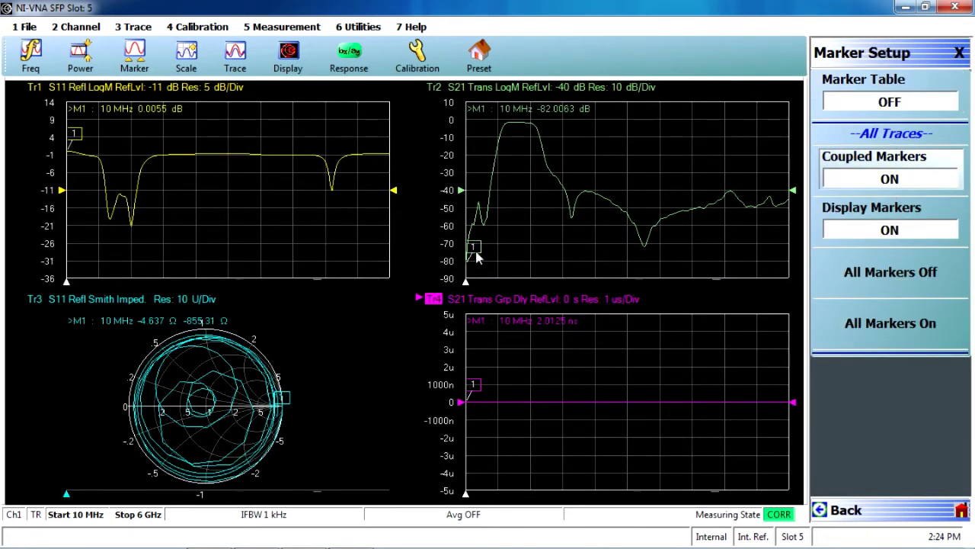
pyautogui.moveTo(476, 258); pyautogui.dragTo(517, 279)
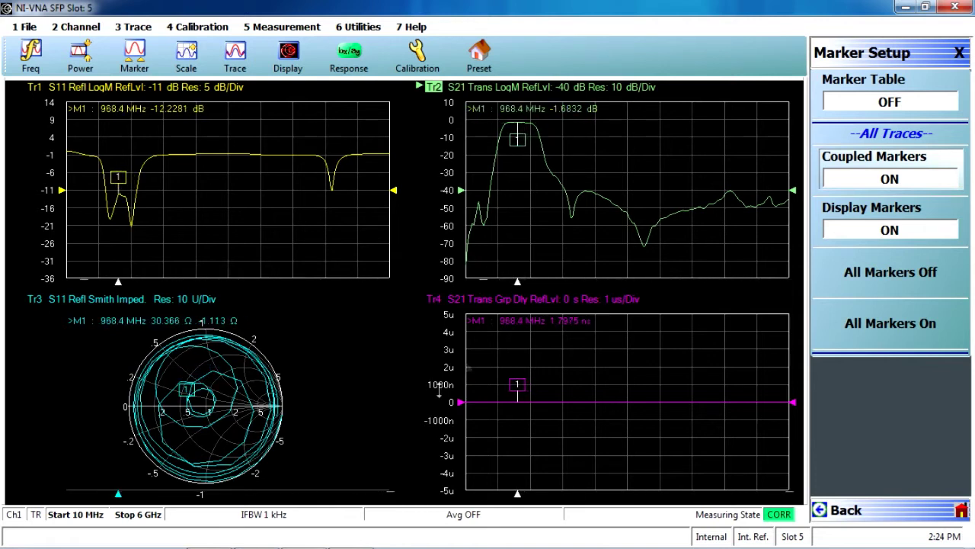
# Step: Auto-scale all four traces and nudge the coupled marker to about 1.118 GHz
pyautogui.click(180, 63)
pyautogui.click(890, 322)
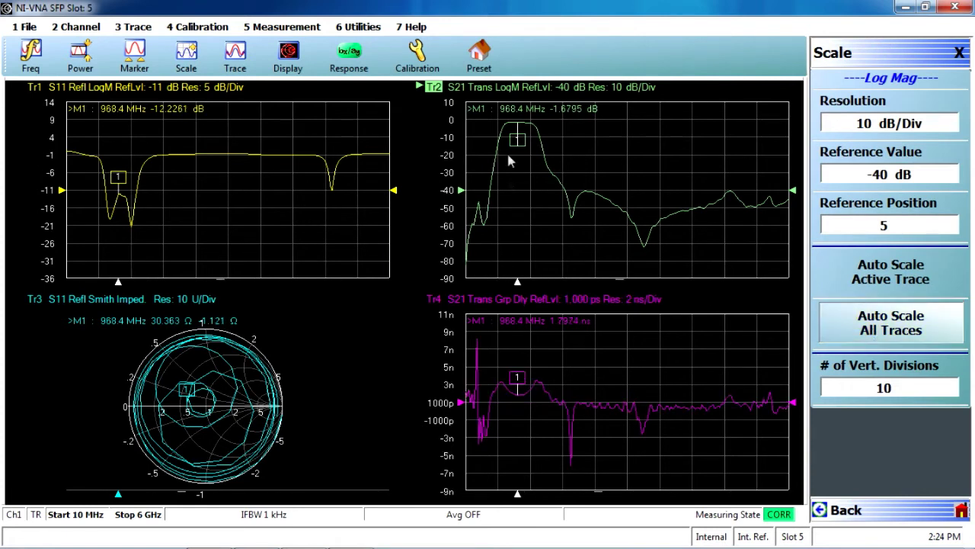
pyautogui.moveTo(517, 280); pyautogui.dragTo(526, 282)
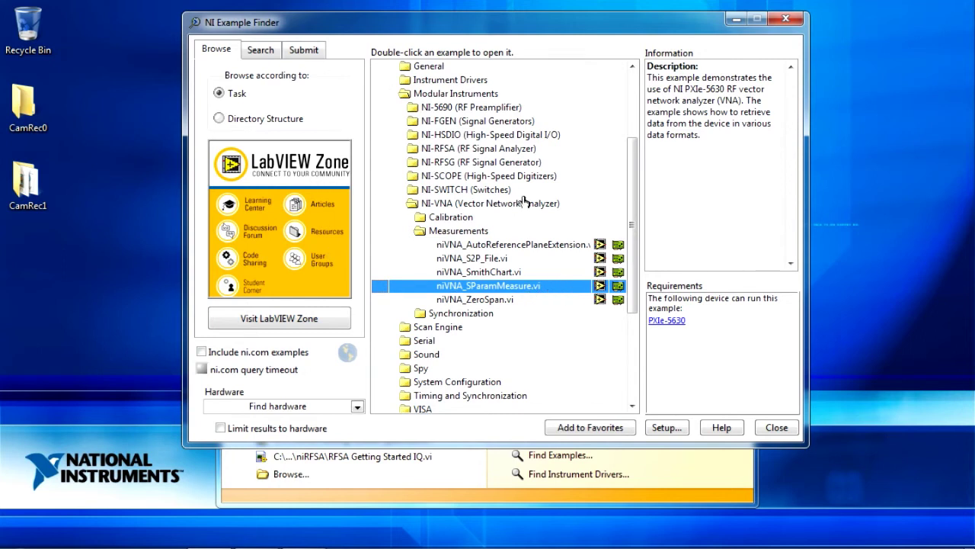
# Step: Browse the NI-VNA example folders and select niVNA_SParamMeasure.vi under Measurements
pyautogui.click(485, 219)
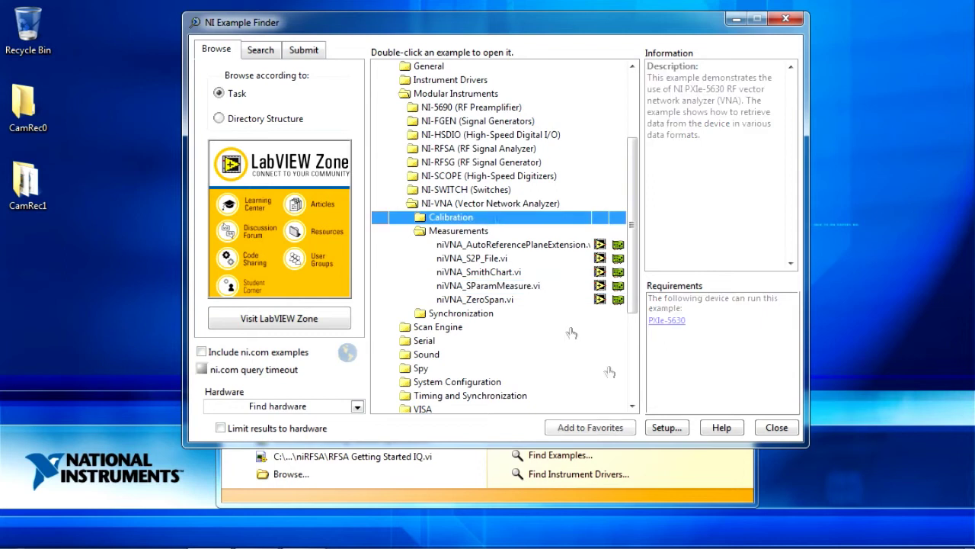
pyautogui.click(508, 231)
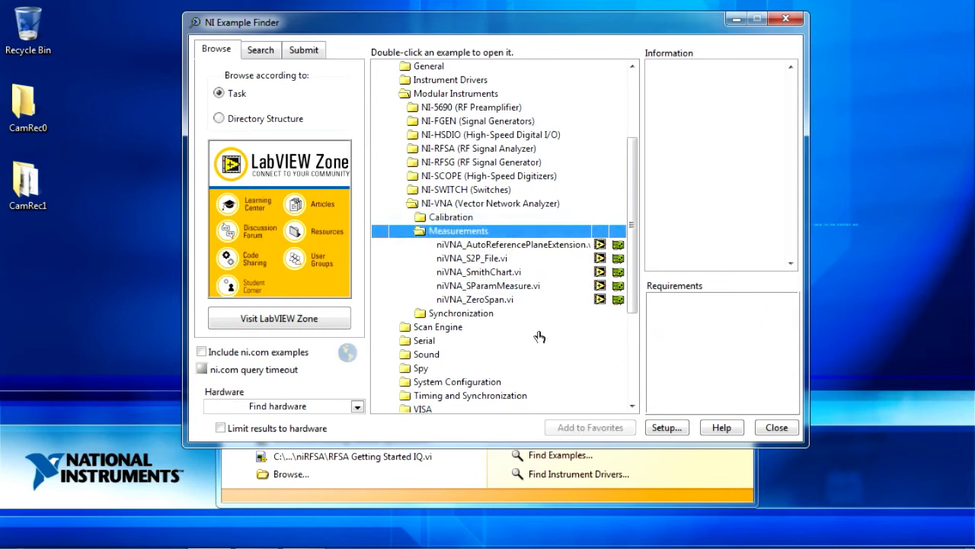
pyautogui.click(522, 315)
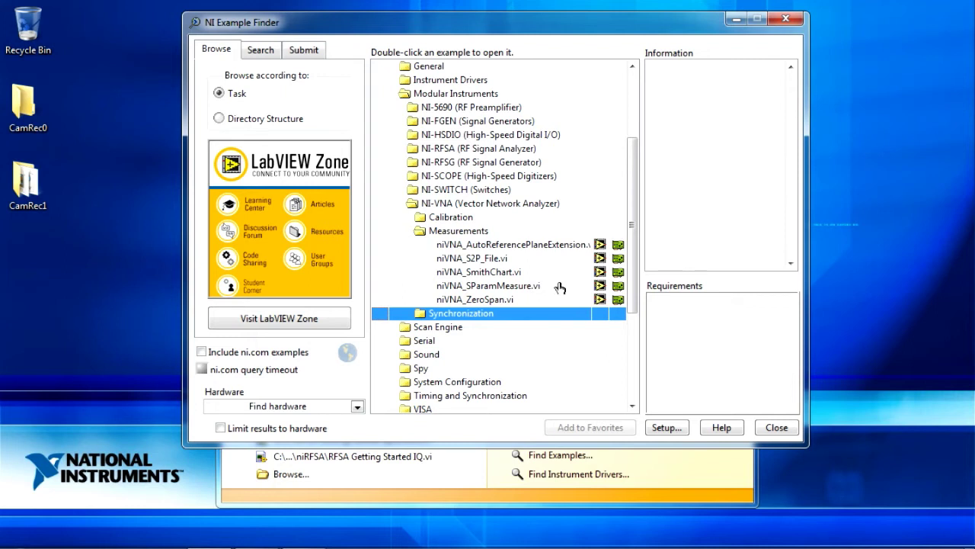
pyautogui.click(561, 287)
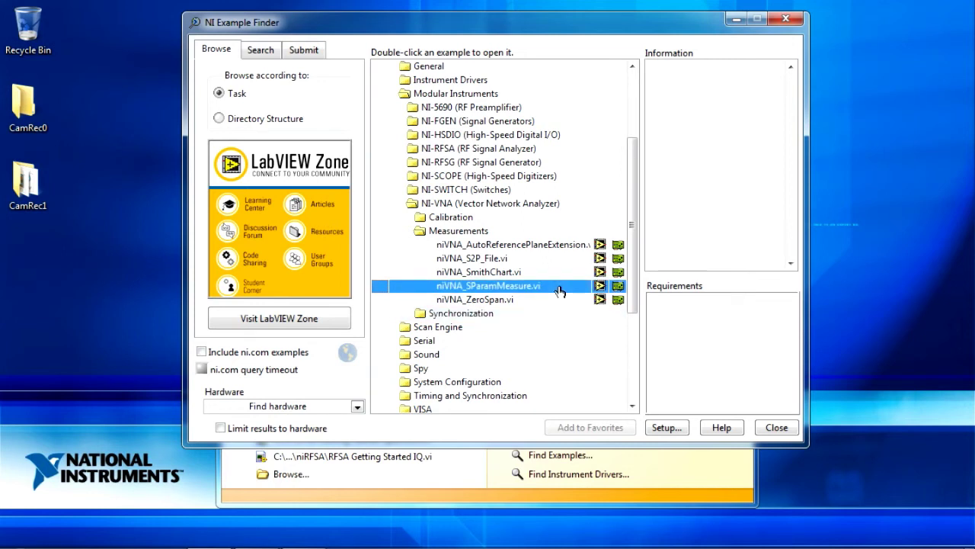
# Step: Open niVNA_SParamMeasure.vi, inspect its block diagram's acquisition loop, then return to the front panel
pyautogui.doubleClick(561, 288)
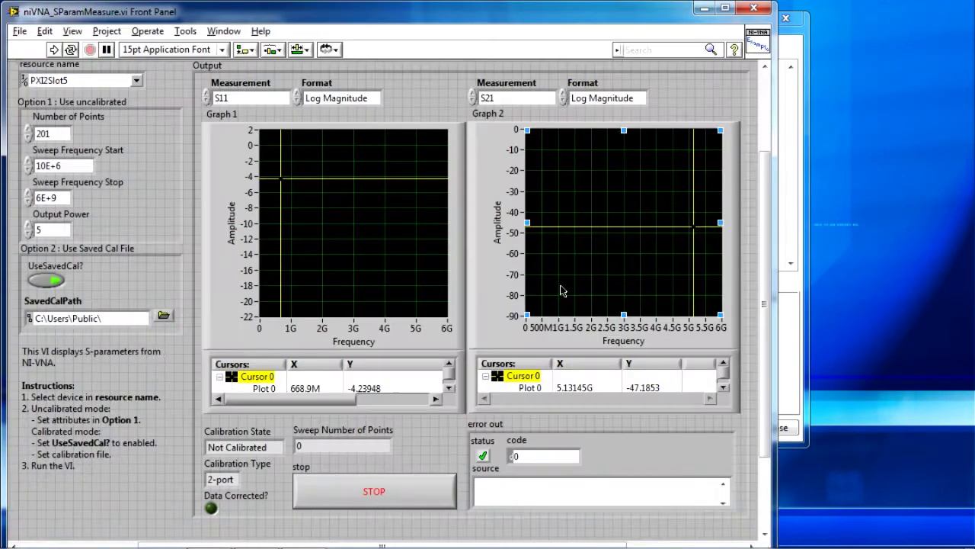
pyautogui.click(223, 30)
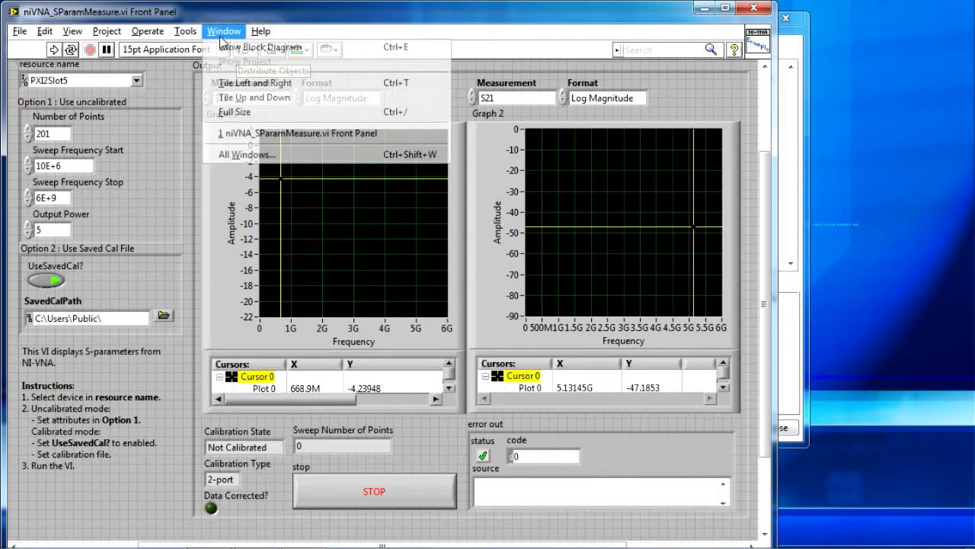
pyautogui.click(252, 44)
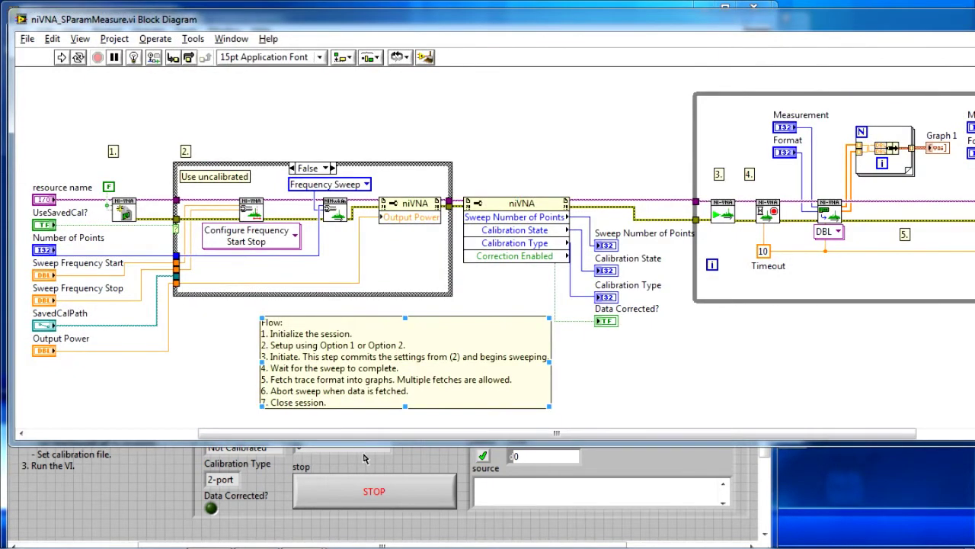
pyautogui.moveTo(366, 433); pyautogui.dragTo(567, 446)
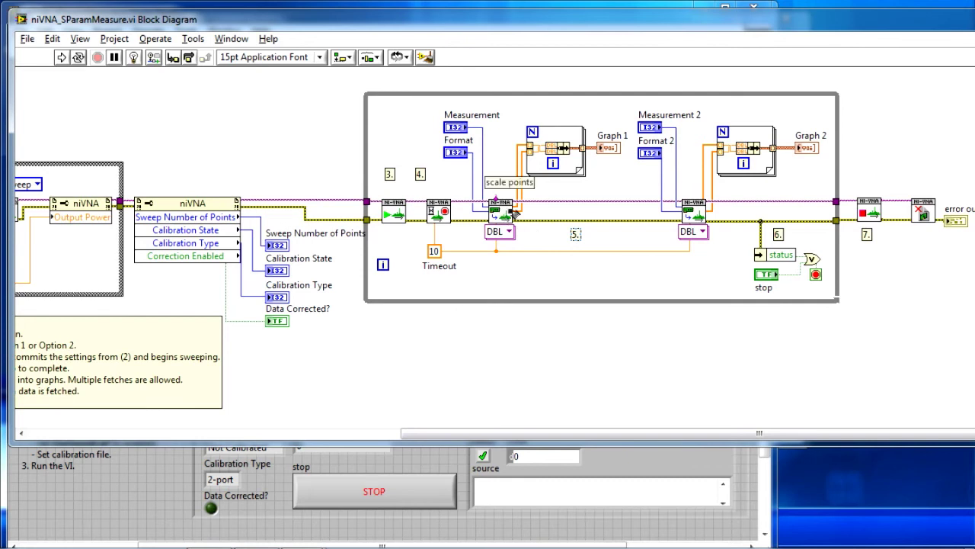
pyautogui.click(443, 301)
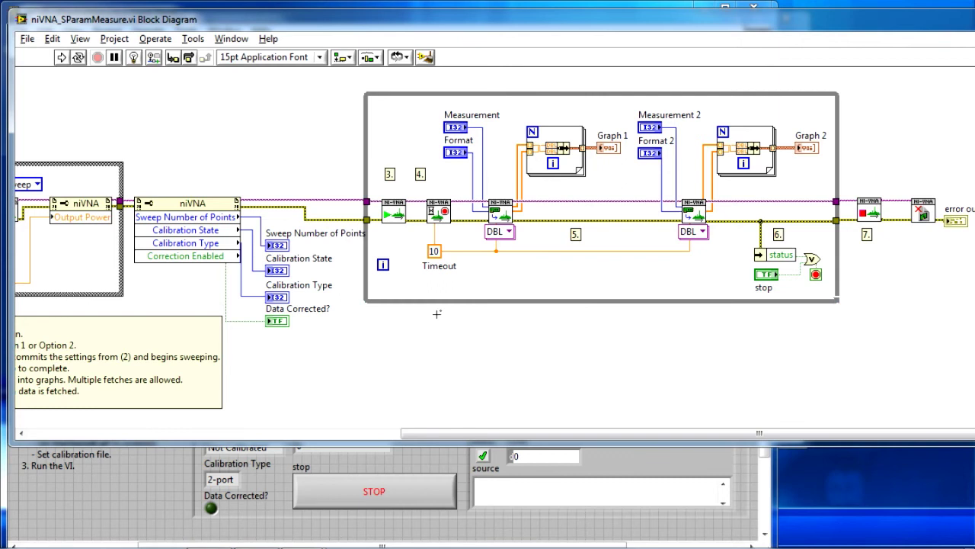
pyautogui.hotkey('ctrl', 'e')
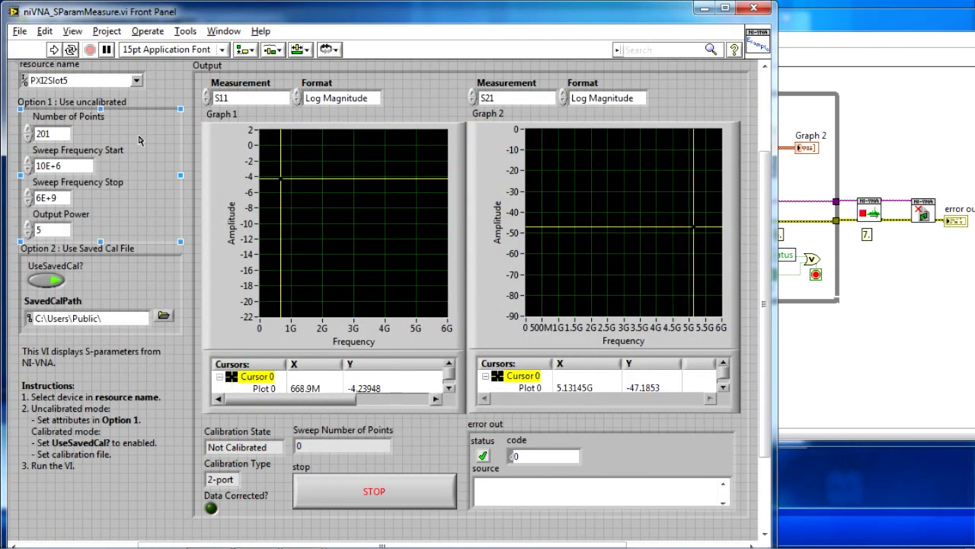
# Step: Run the example, set Graph 1 to VSWR format, and autoscale its Y axis
pyautogui.click(57, 49)
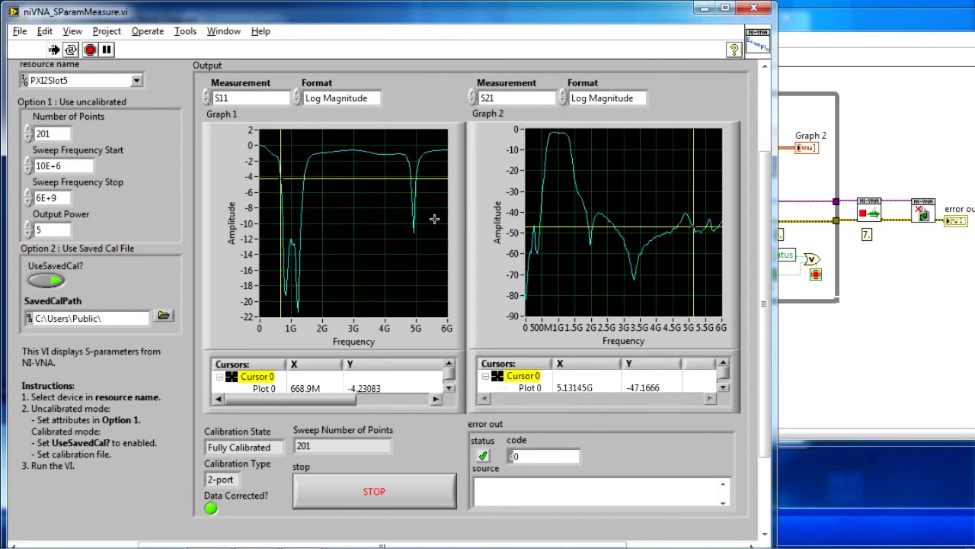
pyautogui.click(328, 99)
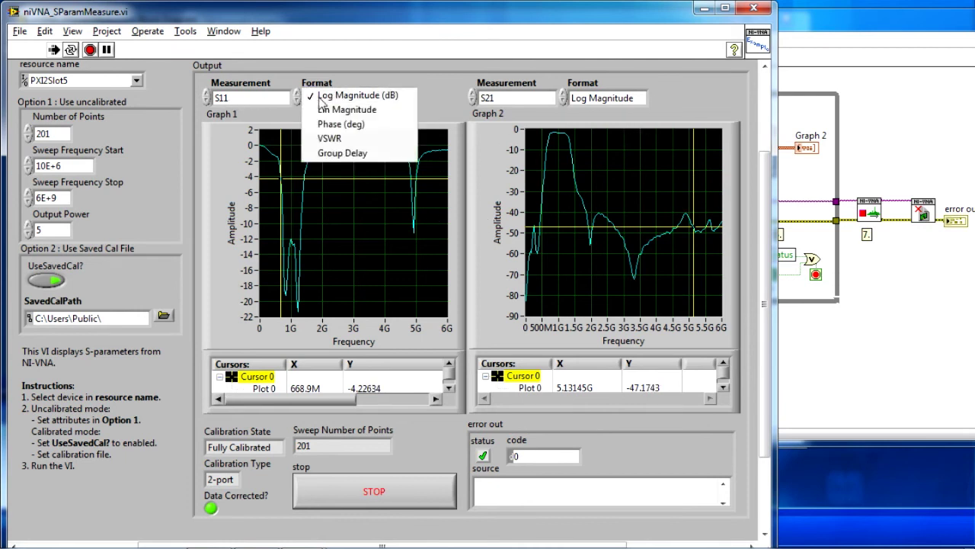
pyautogui.click(329, 139)
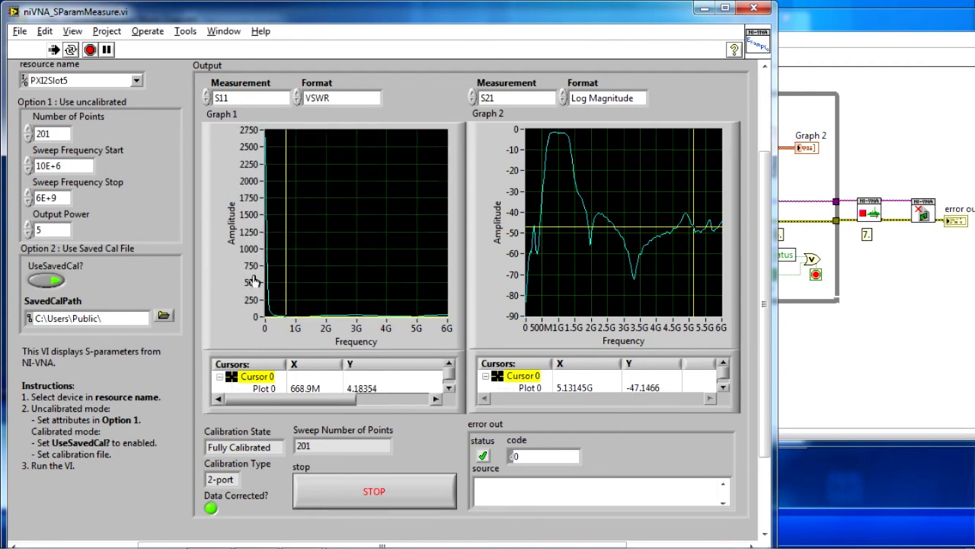
pyautogui.rightClick(254, 235)
pyautogui.click(292, 289)
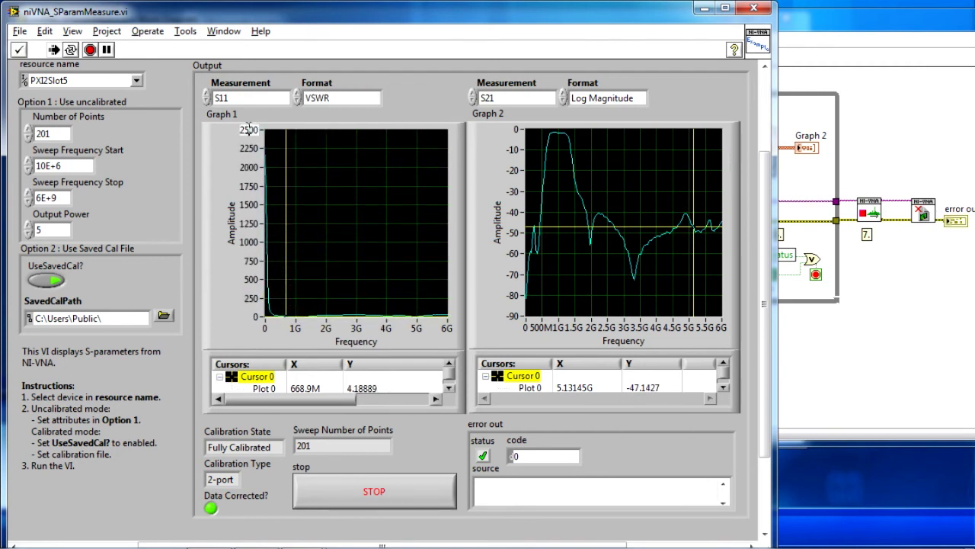